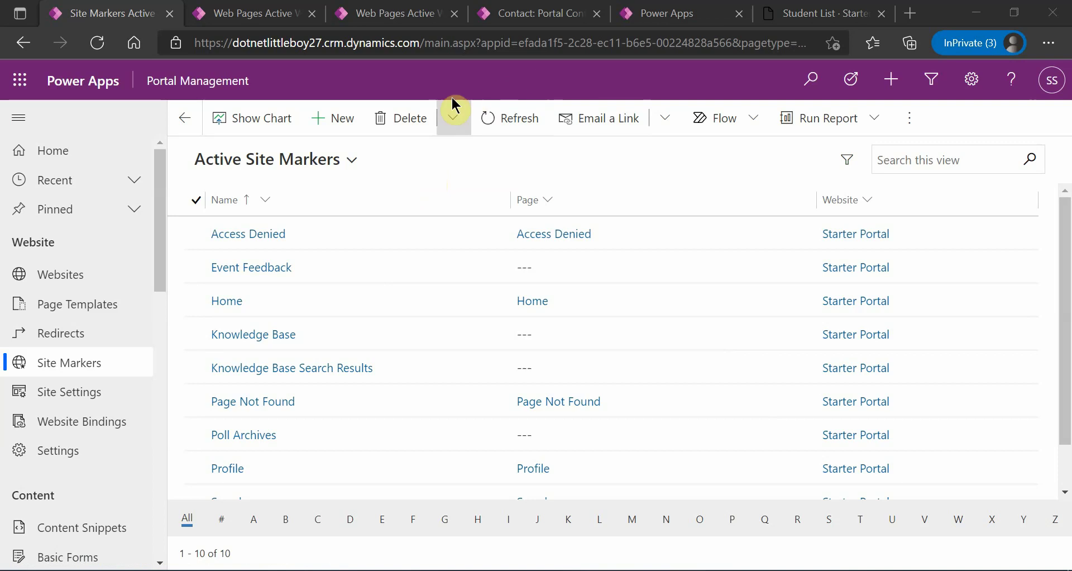
- Go to the Active WebPages list, then bring the solution's Application forms window forward
left_click(246, 12)
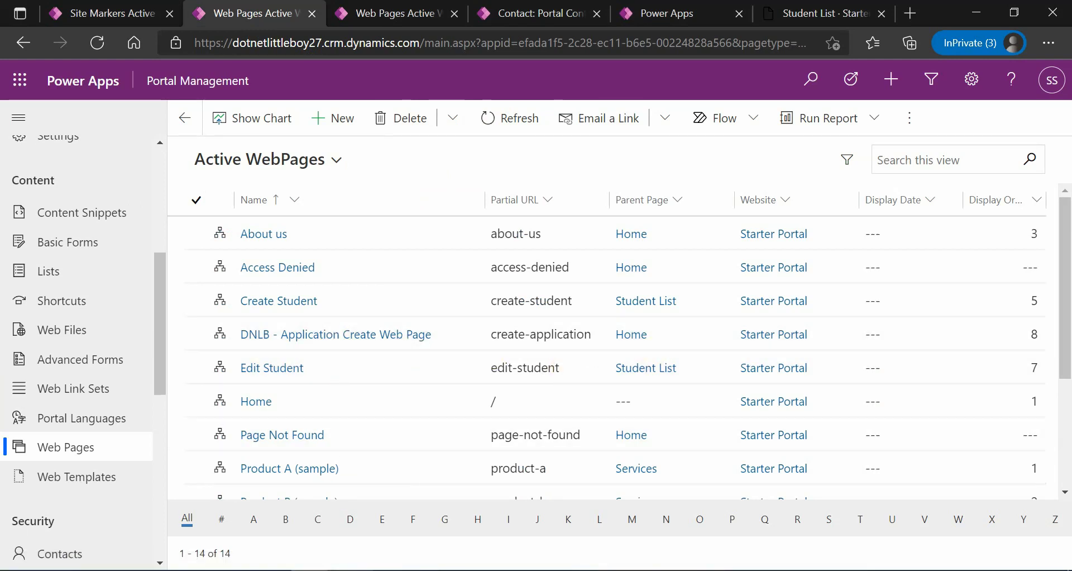
left_click(425, 533)
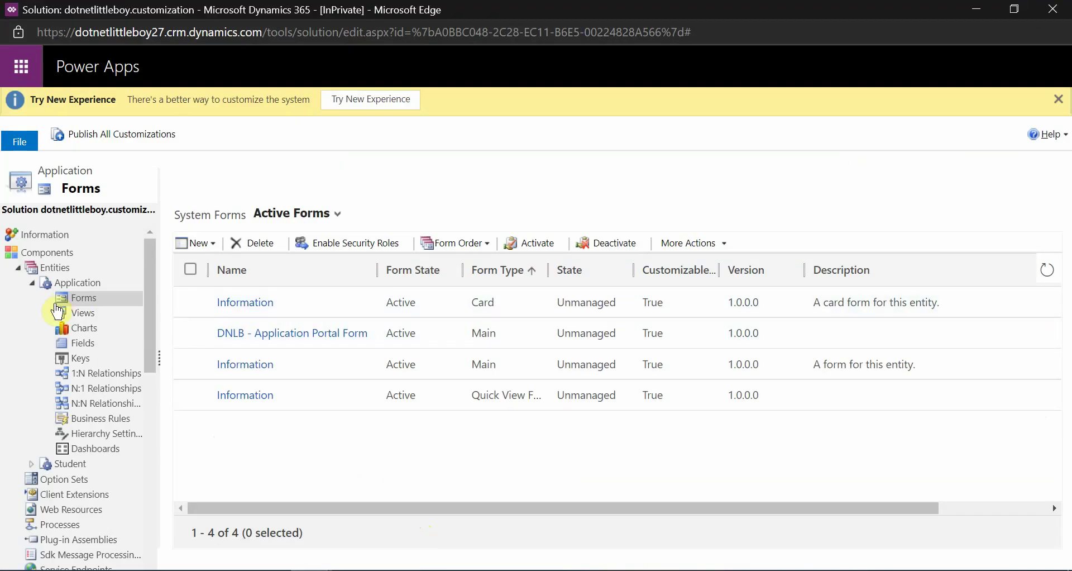
- Open the DNLB - Application Portal Form editor from the Application entity's forms
left_click(71, 290)
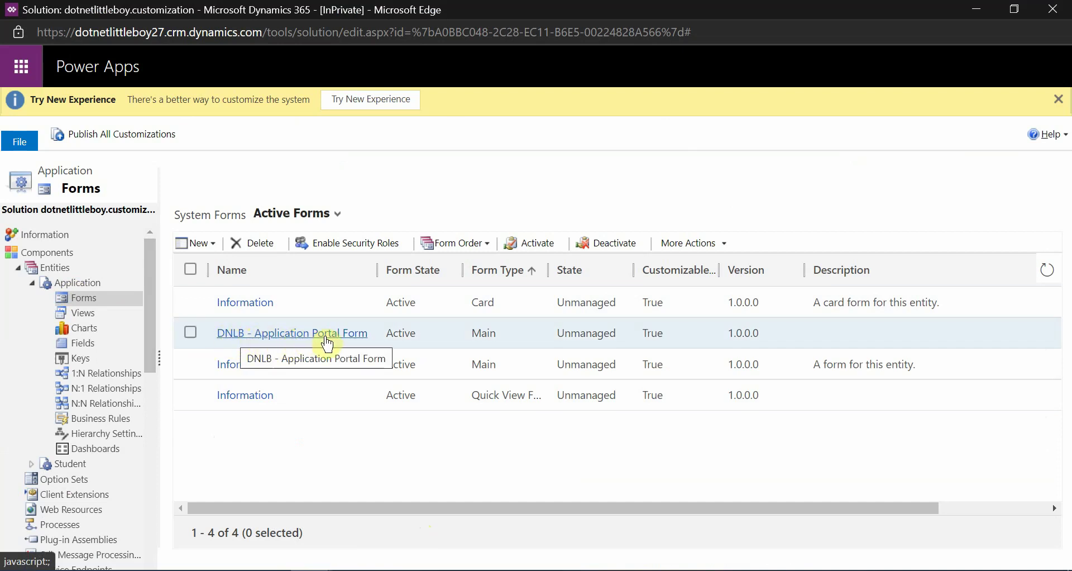
left_click(318, 568)
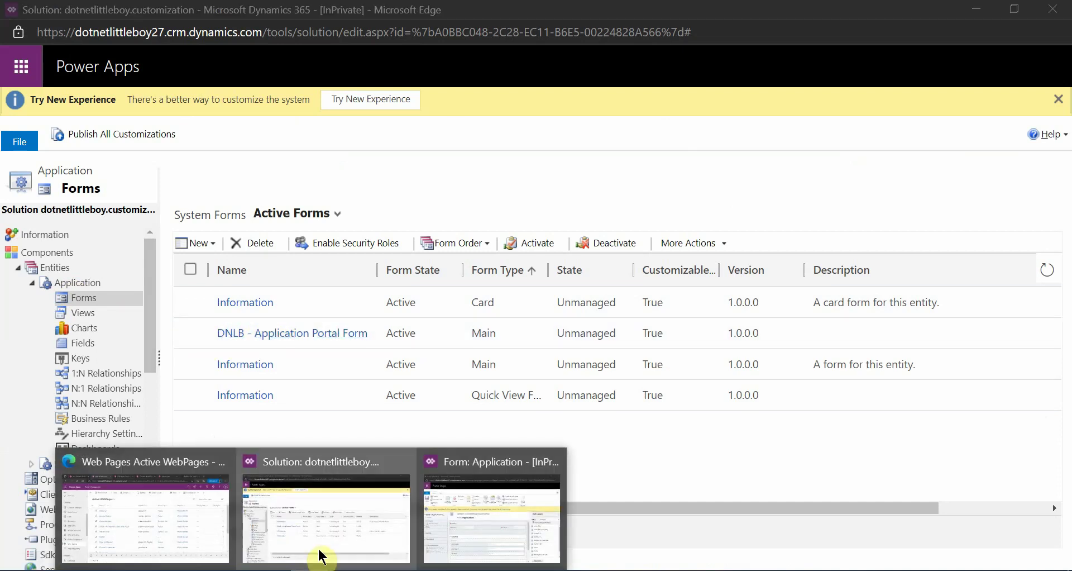
left_click(505, 520)
- Review the First Name, Last Name and Student fields, save and close the form, and minimize the solution window
scroll(383, 464, "down", 1)
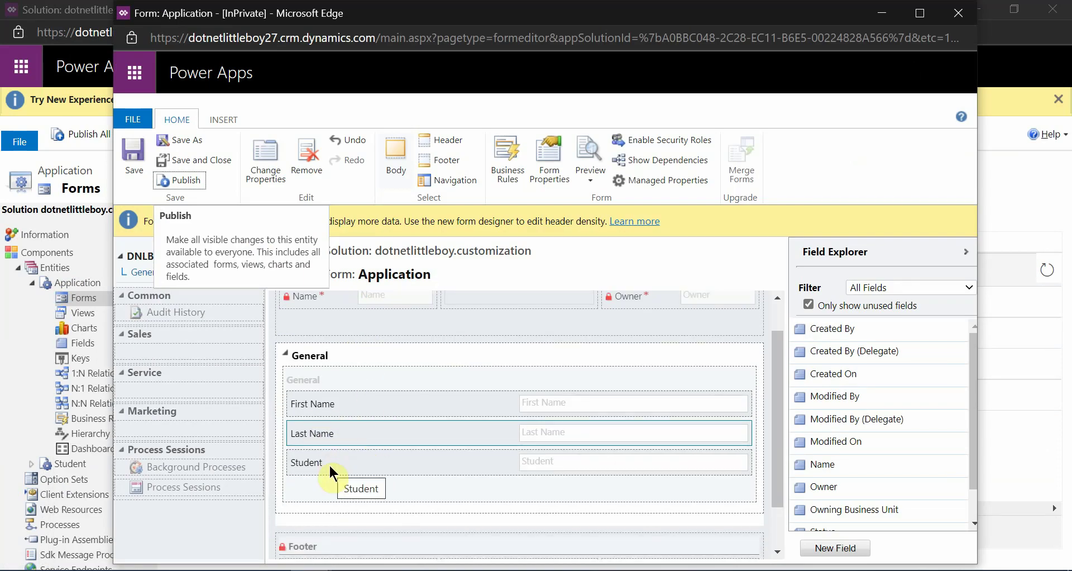
left_click(182, 161)
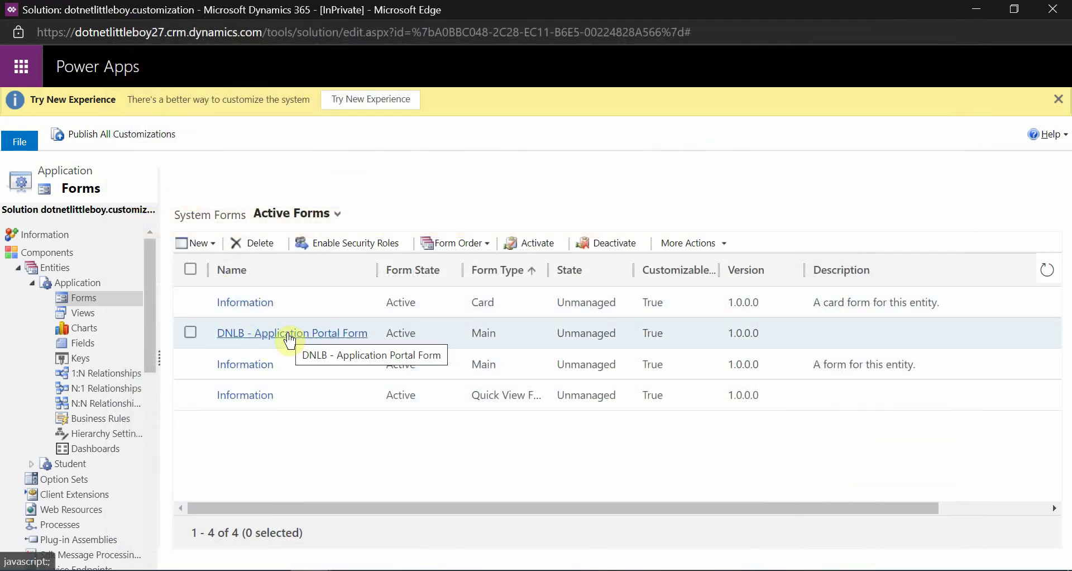
left_click(976, 19)
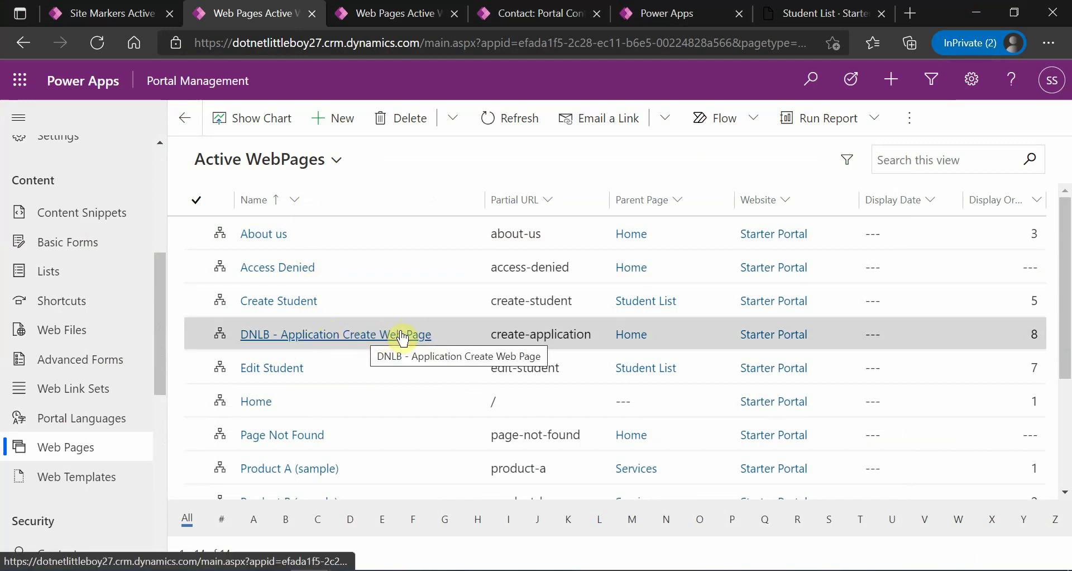
- Open the DNLB - Application Create Web Page row, then view the portal's Student List page
left_click(330, 339)
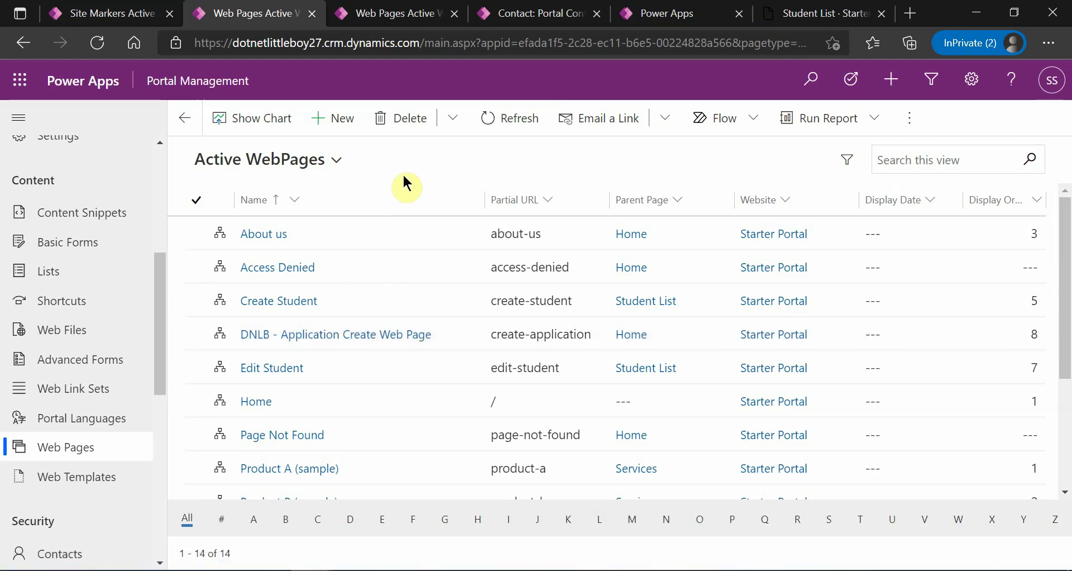
left_click(818, 14)
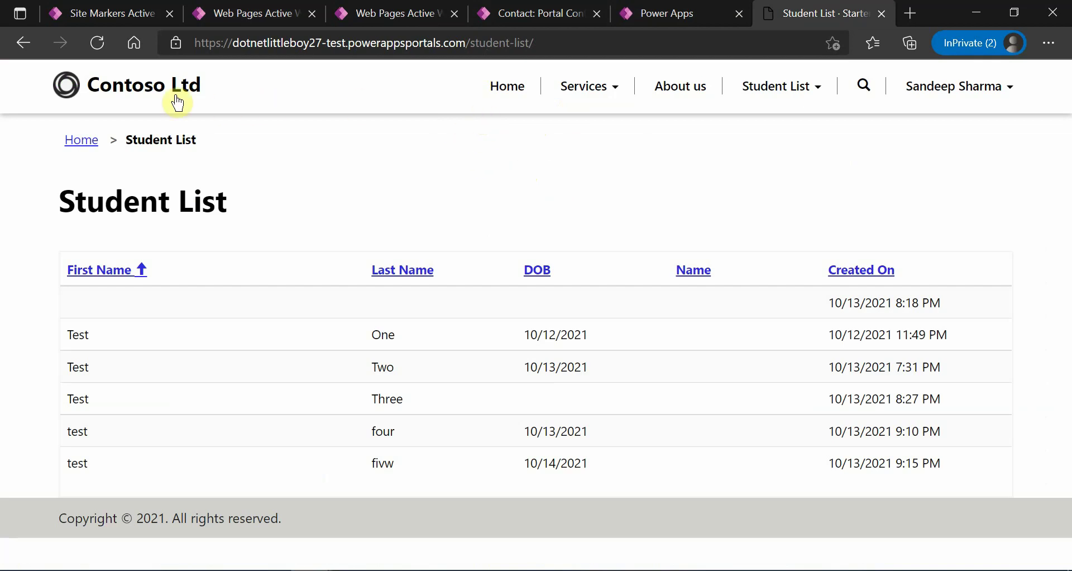
- Reload Student List from its nav dropdown, then return to Portal Management's Active WebPages list
left_click(778, 102)
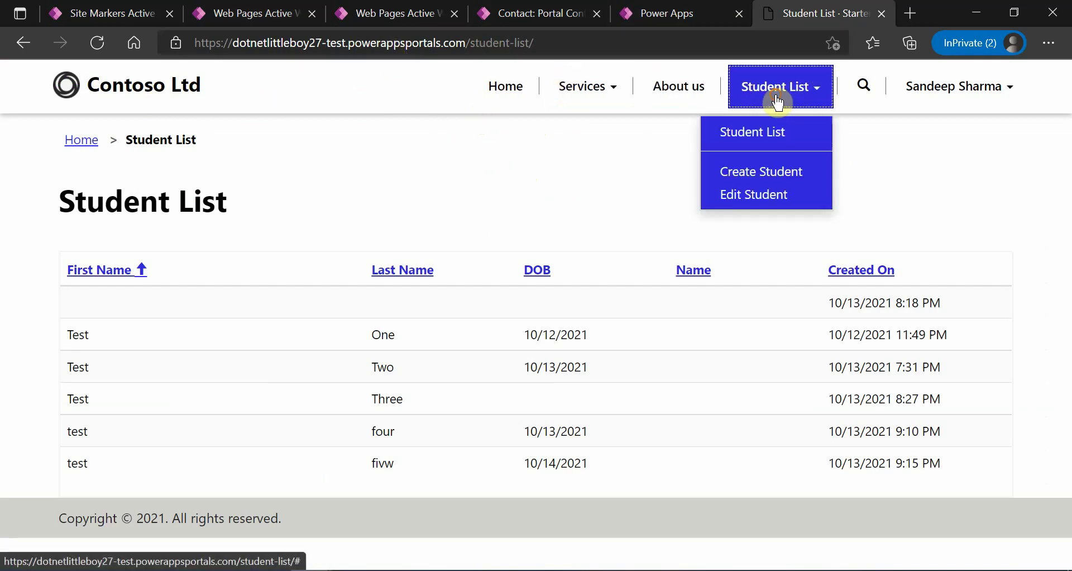
left_click(763, 132)
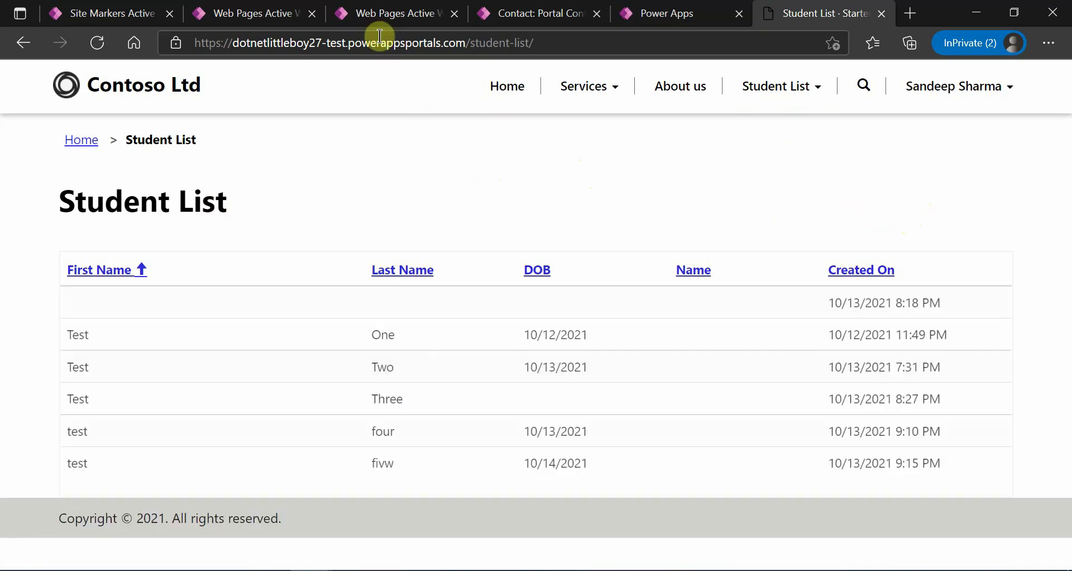
left_click(311, 7)
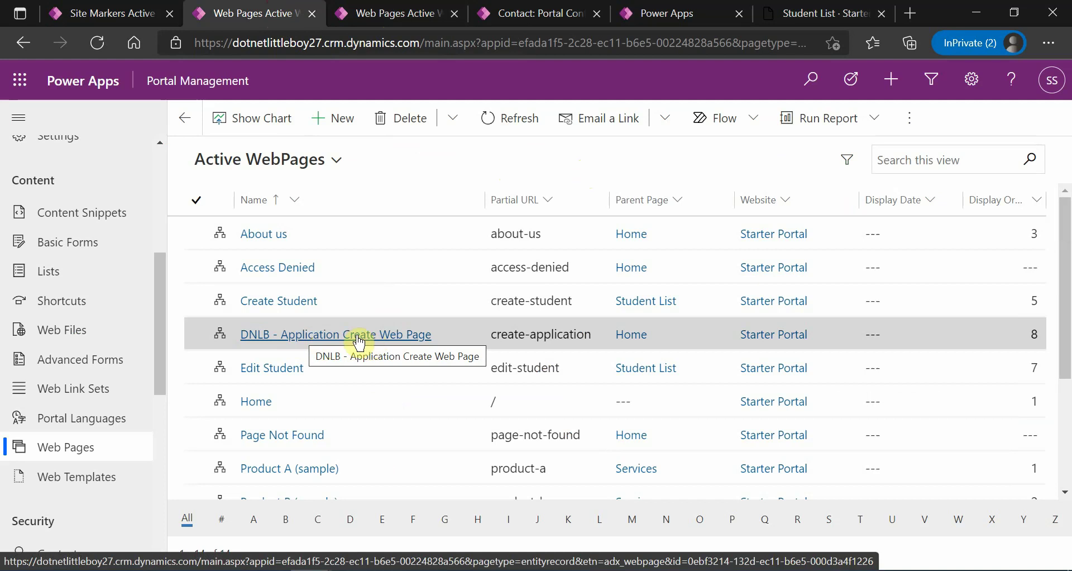
- Check the DNLB record's partial URL create-application, then select student-list/ in the portal's address bar
left_click(387, 341)
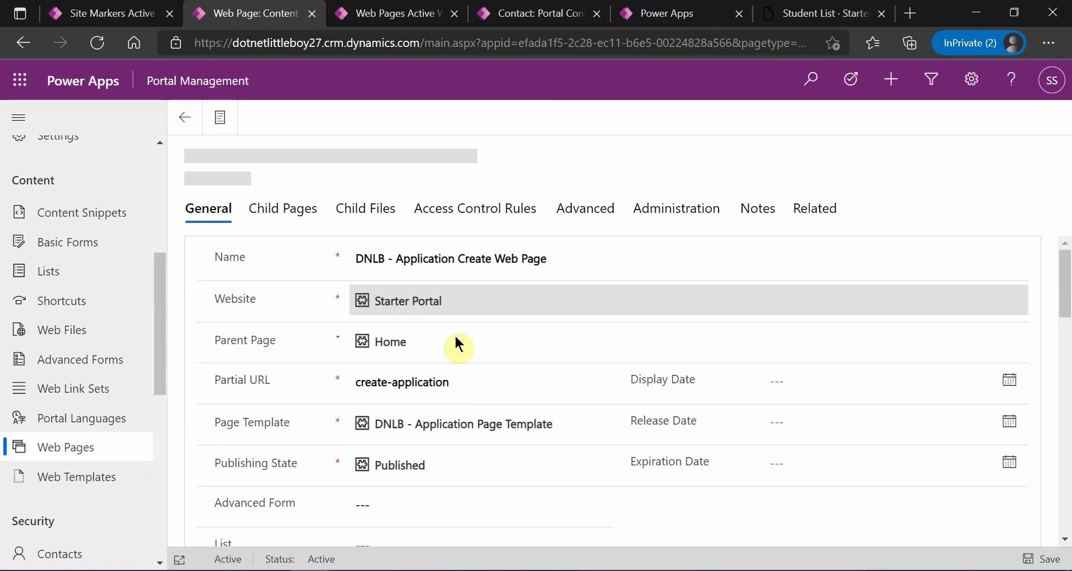
left_click(454, 383)
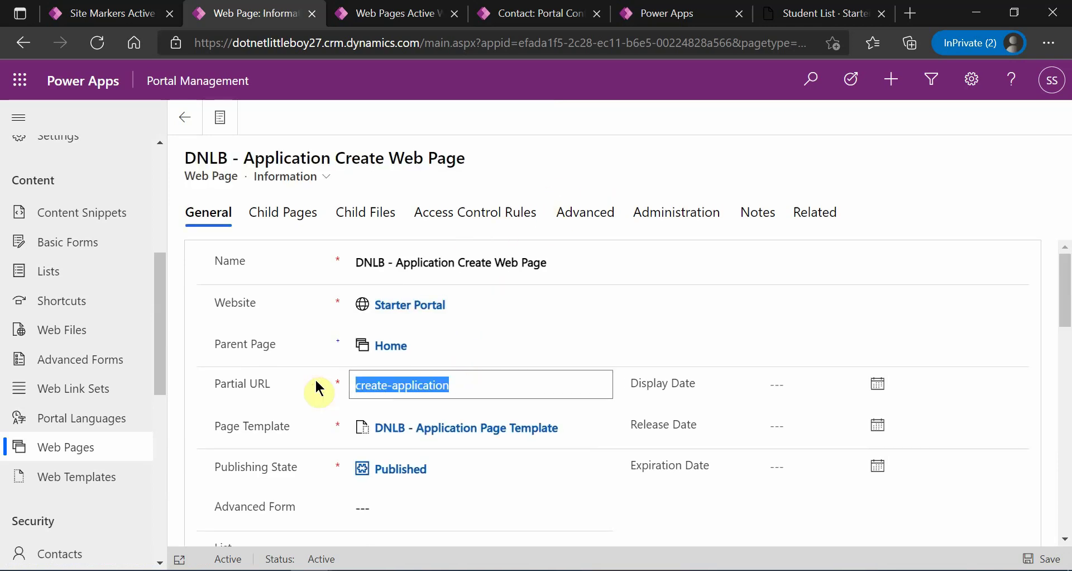
left_click(829, 8)
left_click(481, 45)
double_click(474, 46)
left_click_drag(473, 45, 544, 38)
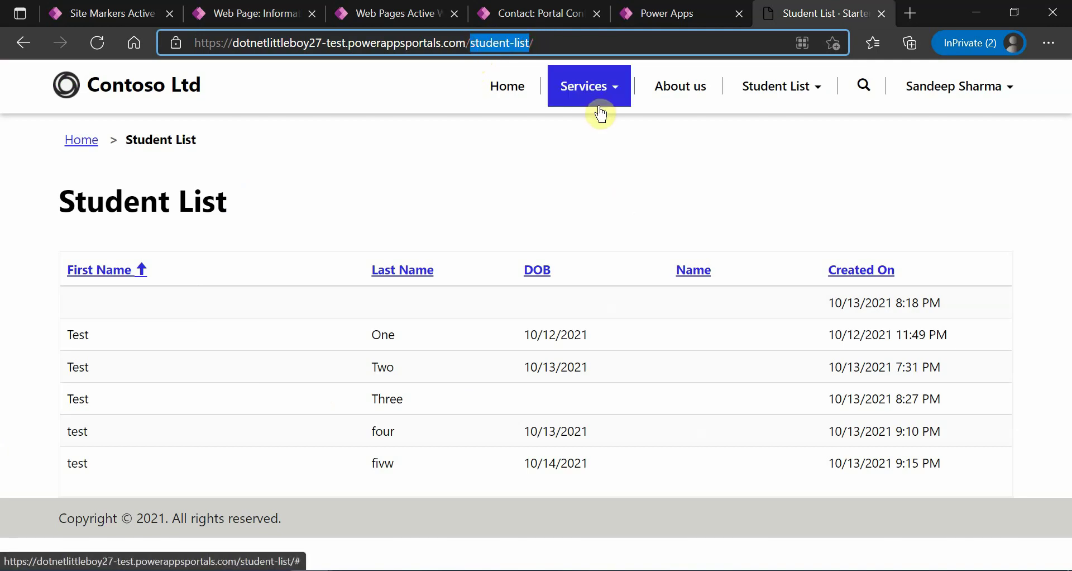
- Load create-application/ to see the First Name, Last Name and Student form, then return to Student List
type("create-application/")
key("Return")
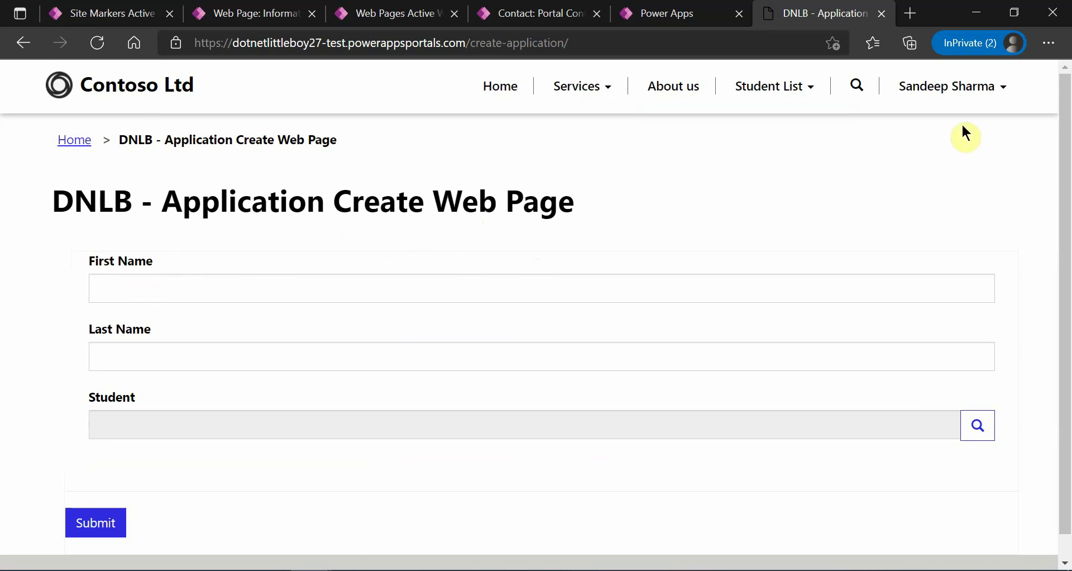
left_click(950, 87)
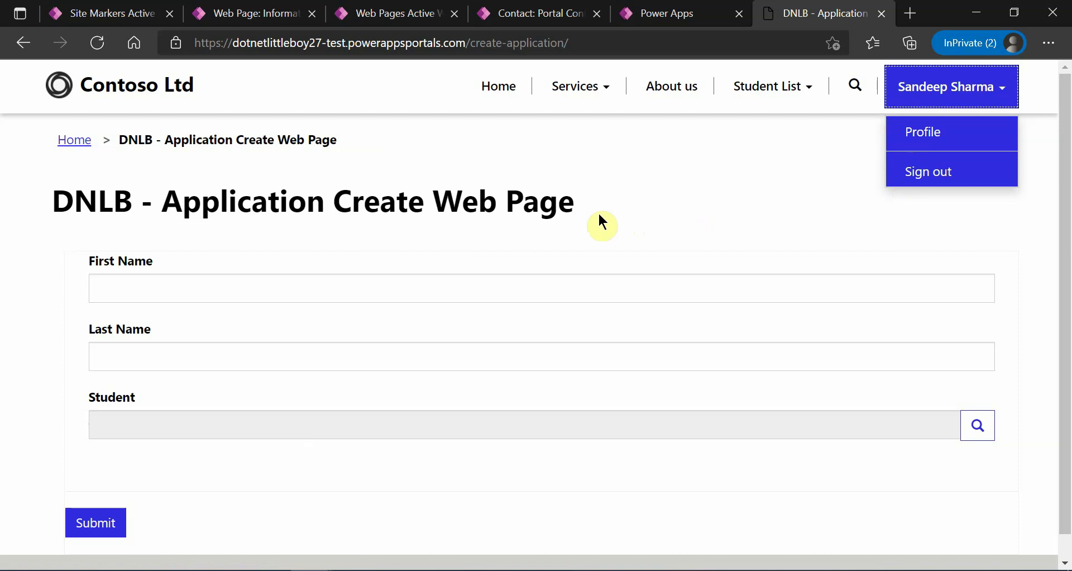
left_click(433, 213)
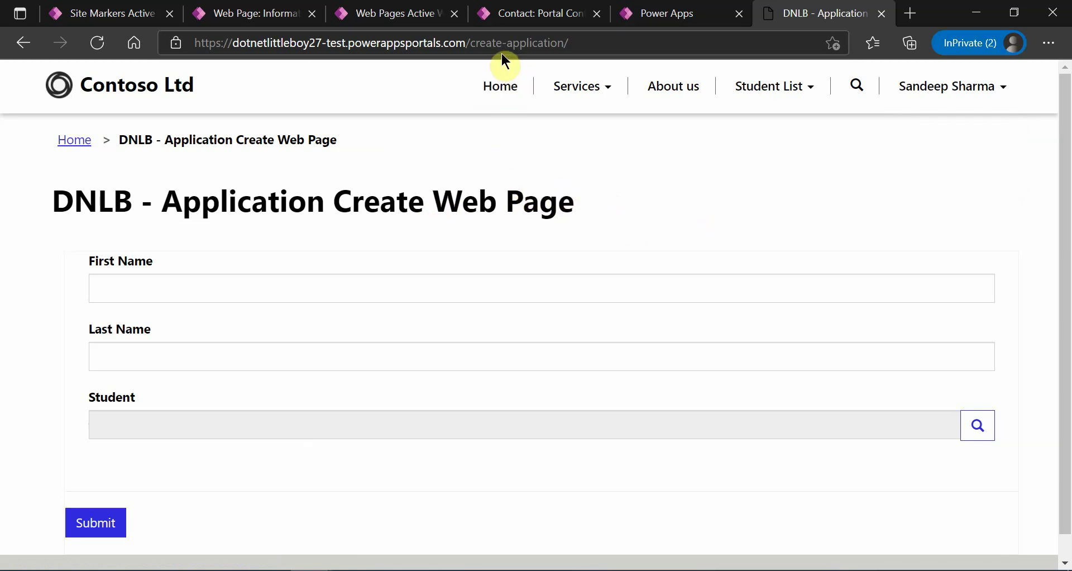
left_click(767, 94)
left_click(738, 134)
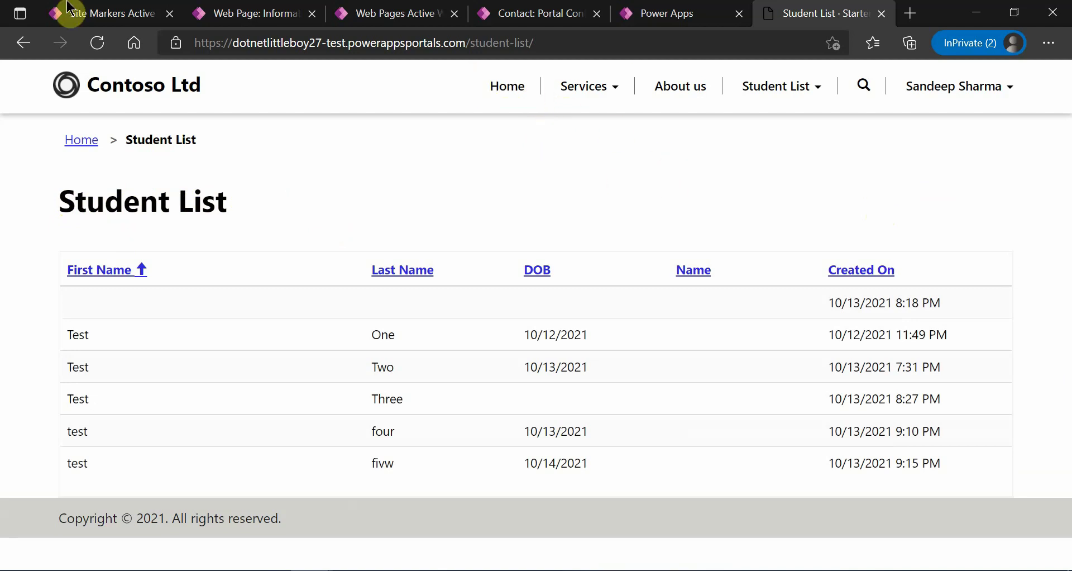
- Glance at the web page record, browse the Services and Student List nav menus, then switch to Portals Studio
left_click(260, 8)
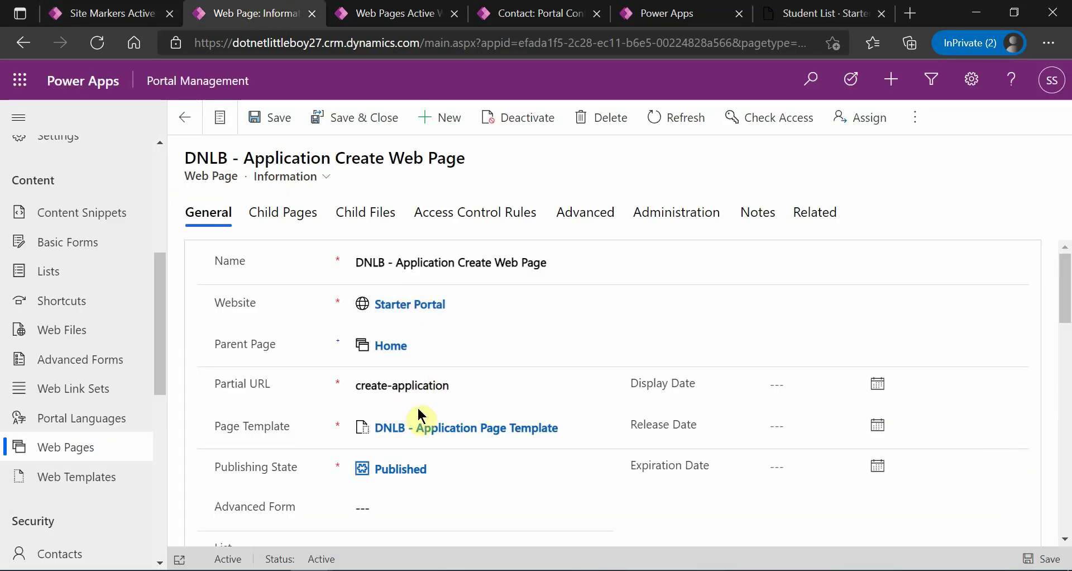
left_click(788, 8)
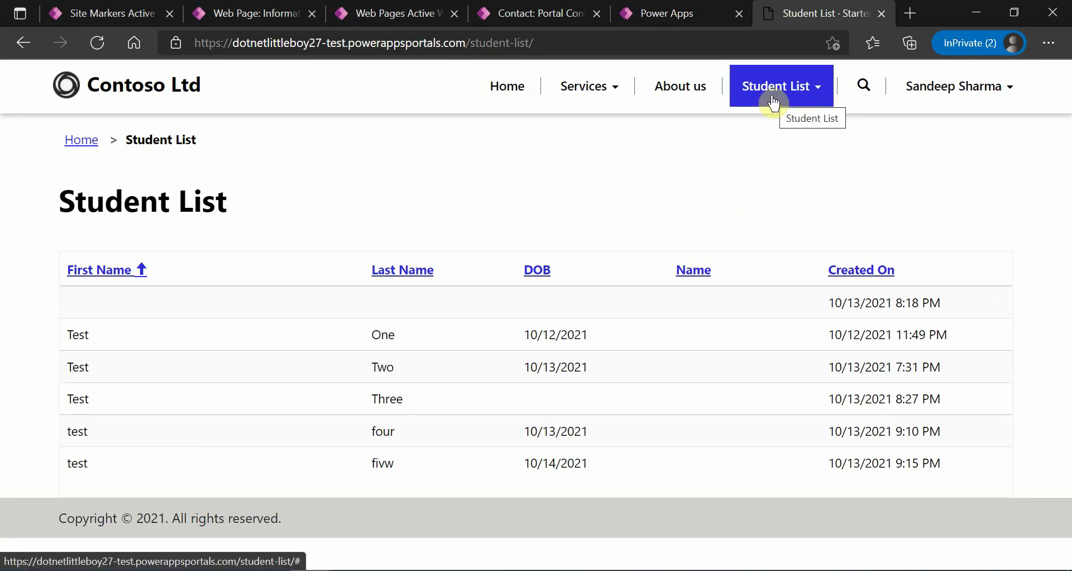
left_click(595, 90)
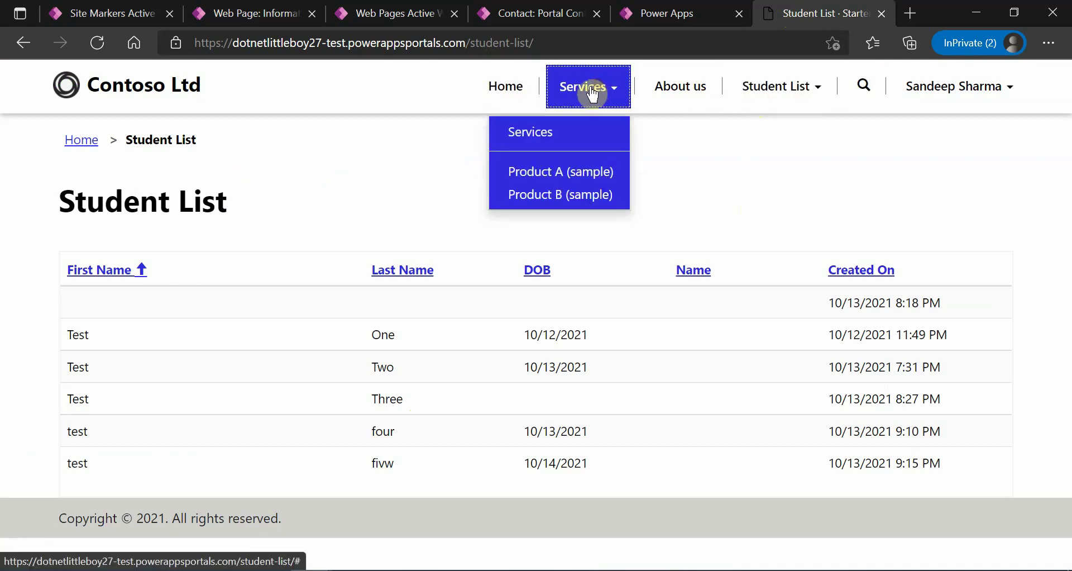
left_click(806, 100)
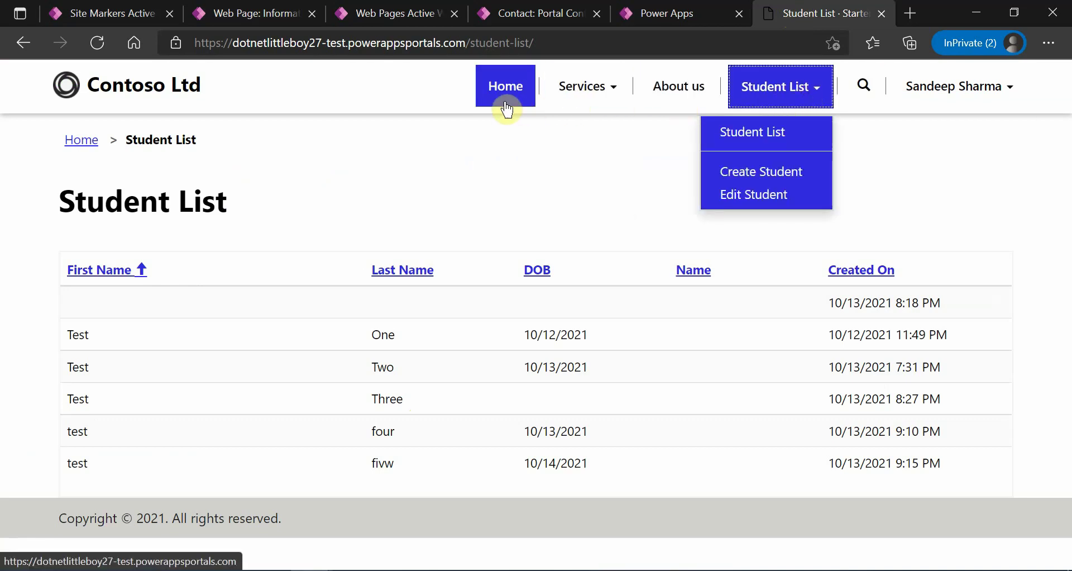
left_click(641, 166)
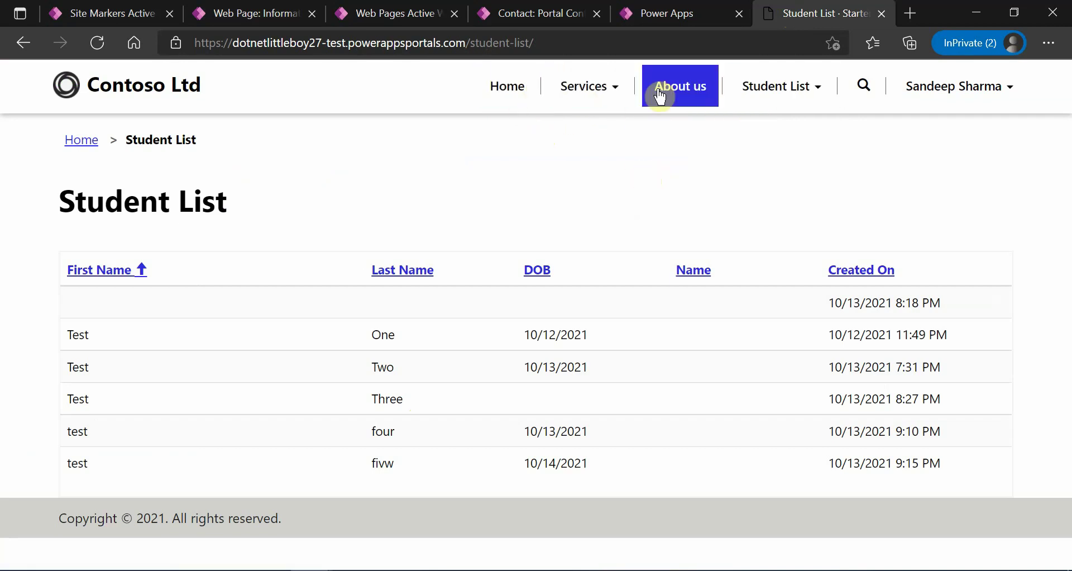
left_click(668, 14)
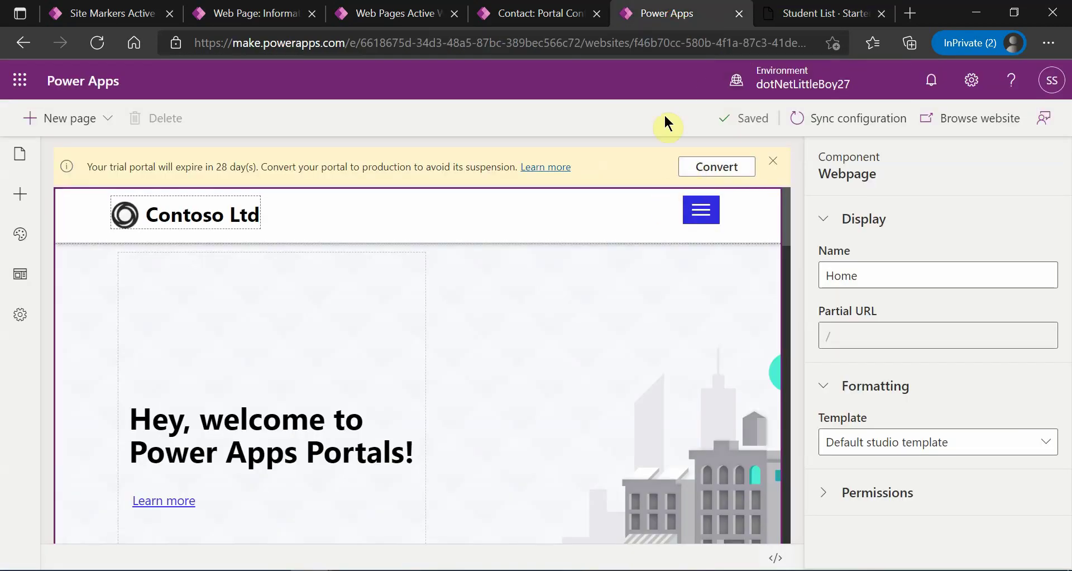
- Show Studio's Pages and navigation list with the DNLB application page, then return to Student List
left_click(23, 167)
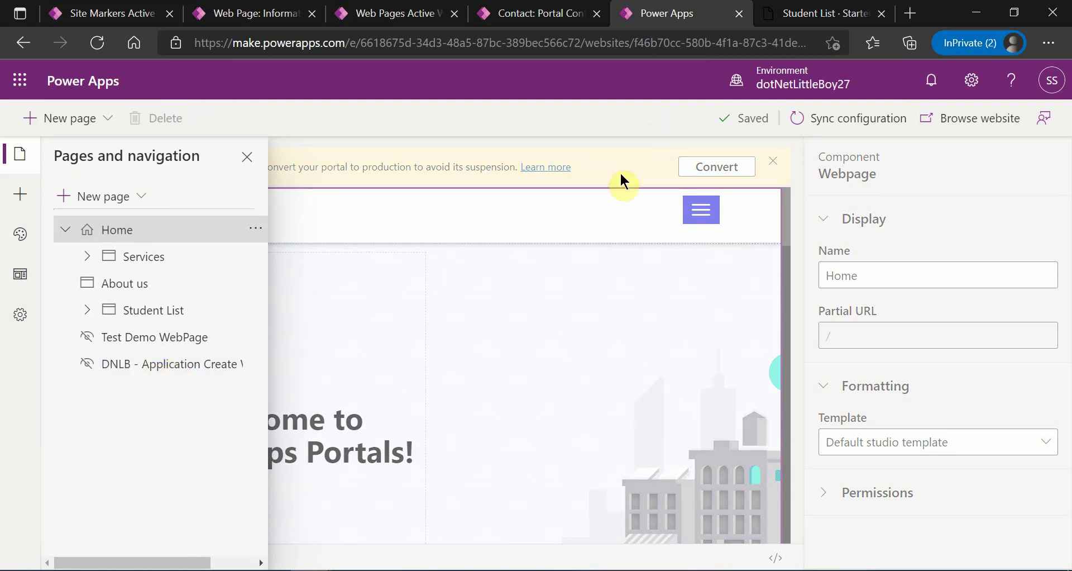
left_click(805, 13)
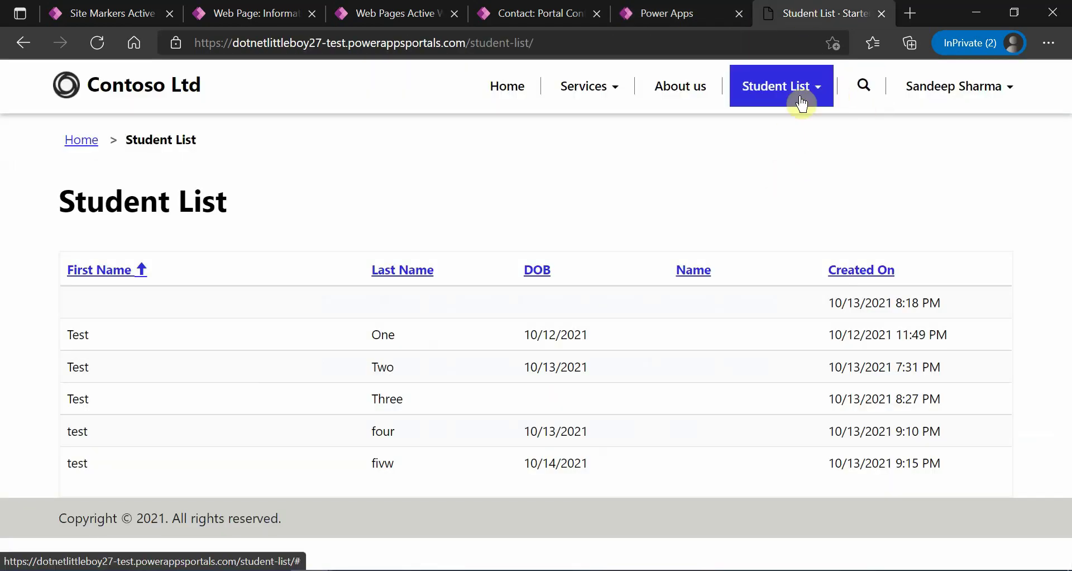